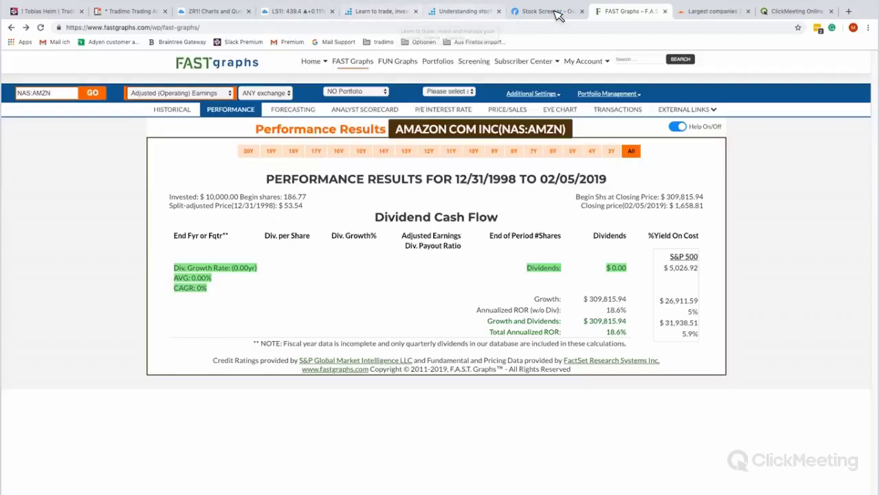
Step: Show the Finviz stock screener filtered for large caps with dividend yields over 4%, and switch back to the Keynote presentation
left_click(554, 12)
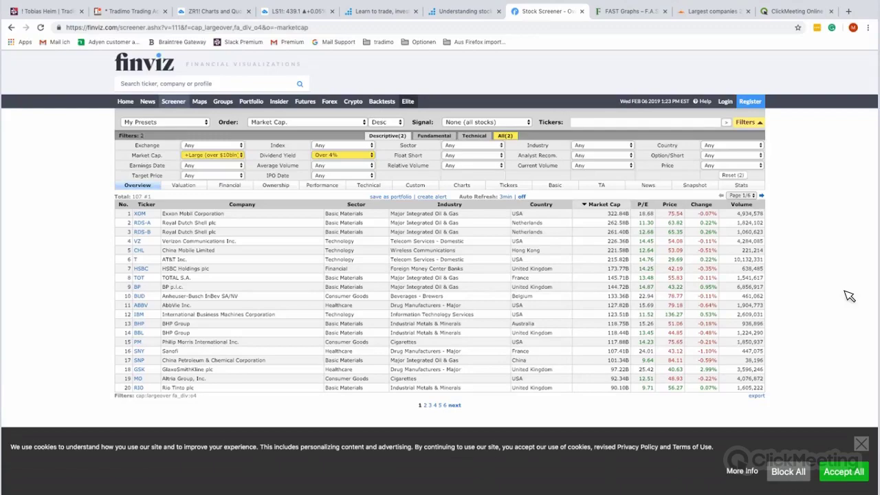
key("super+Tab")
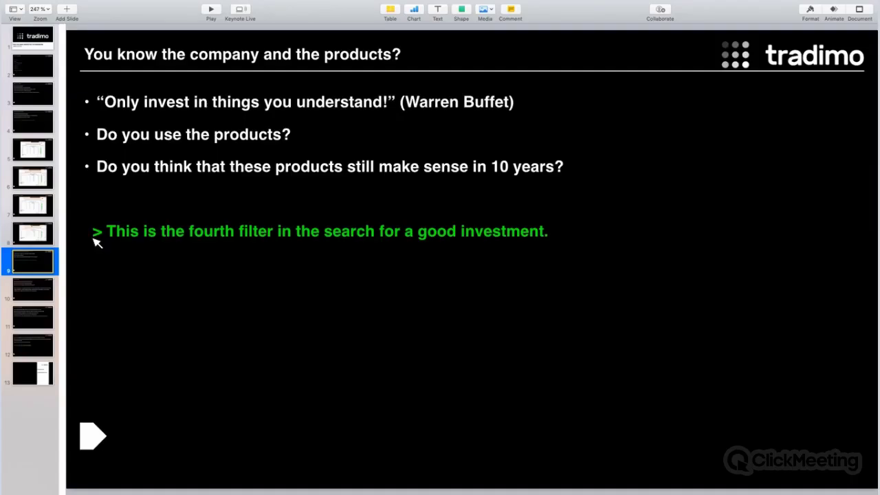
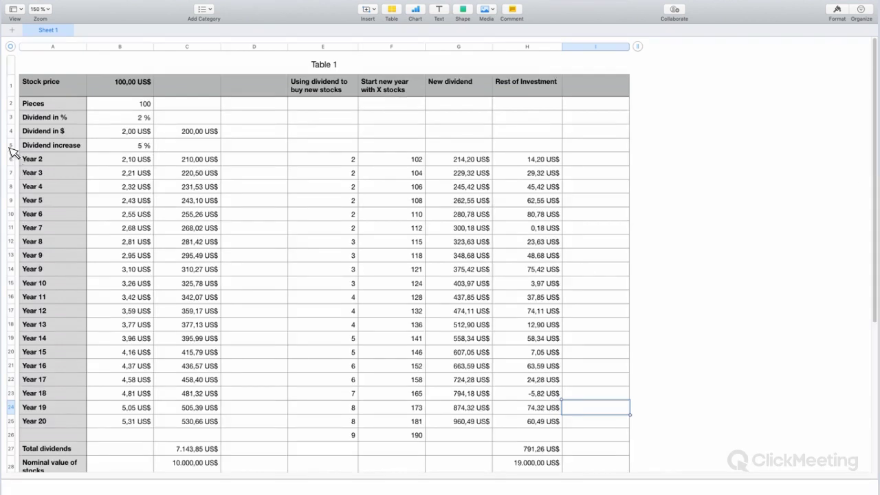
Step: Switch to the Keynote presentation and go through the dividend continuity slides from McDonald's to Verizon, JPMorgan Chase and Exxon Mobil
key("super+Tab")
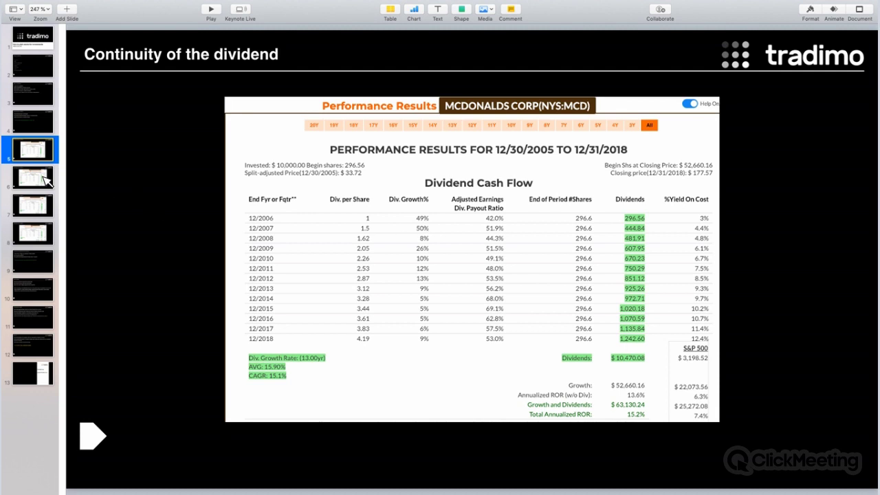
left_click(43, 178)
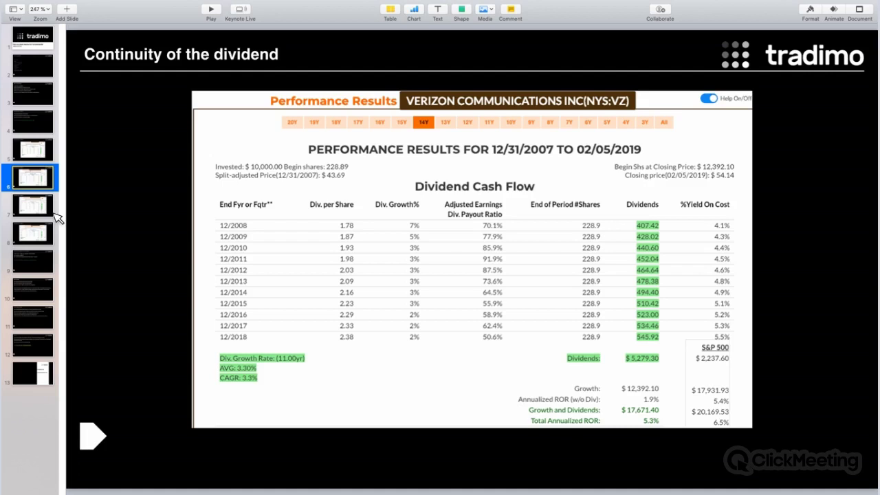
left_click(44, 207)
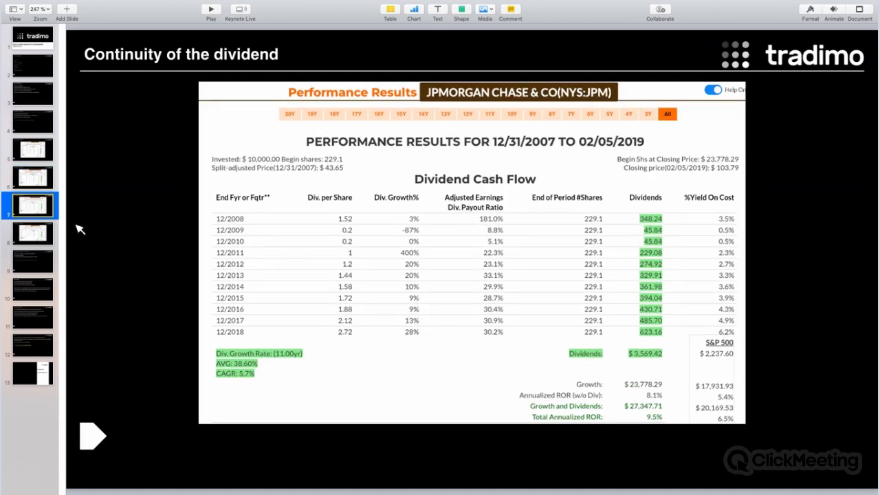
key("Down")
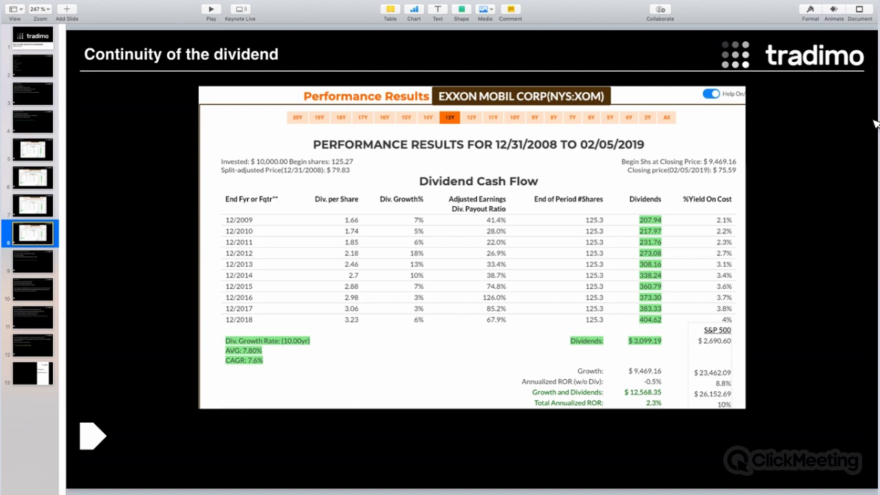
Step: Switch to the Numbers spreadsheet and examine the dividend reinvestment table from the starting stock price down to the TOTAL row
key("super+Tab")
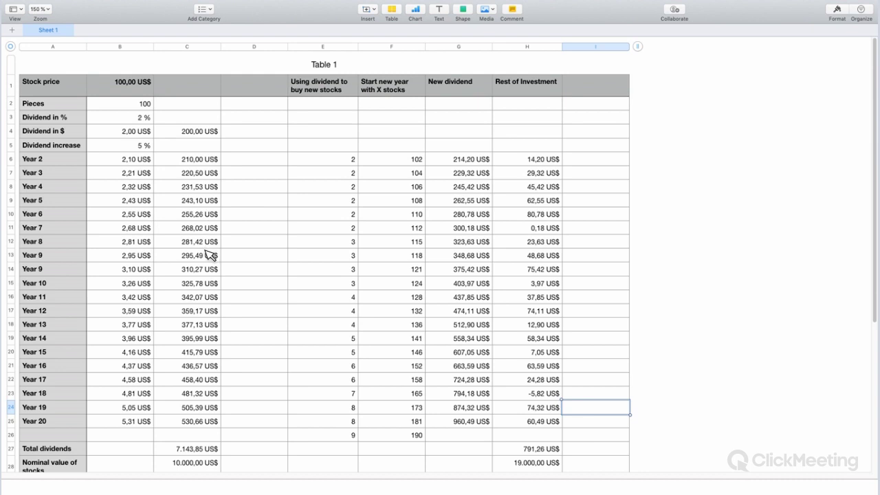
scroll(185, 462, "down", 2)
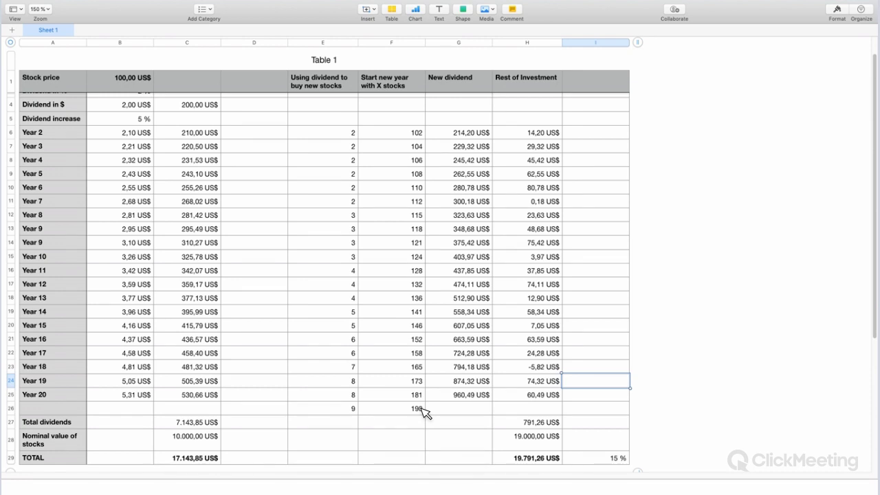
scroll(423, 411, "up", 1)
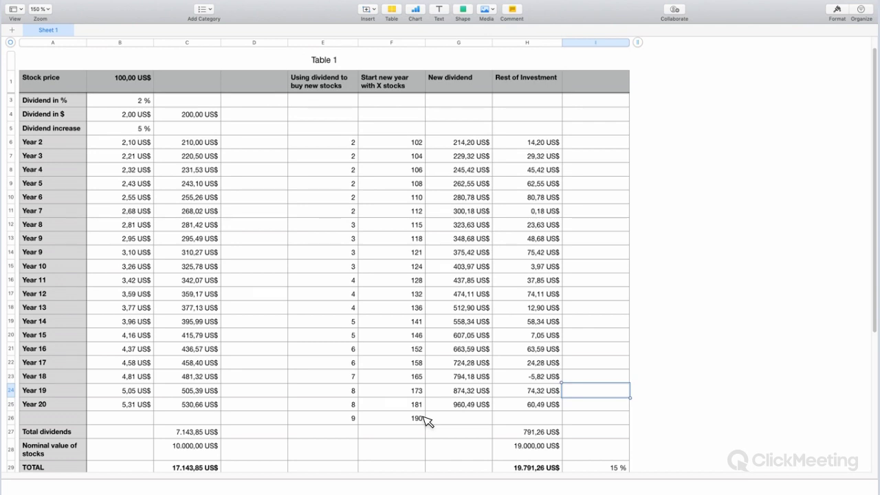
scroll(427, 421, "down", 5)
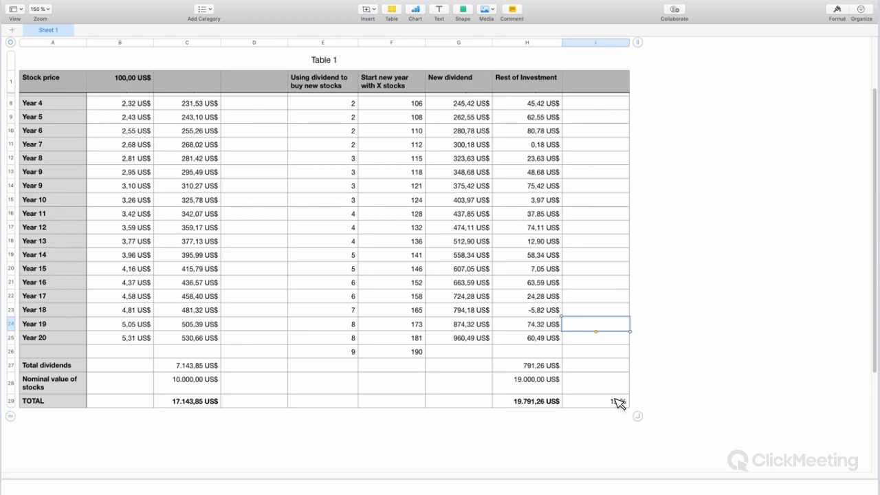
scroll(619, 403, "up", 2)
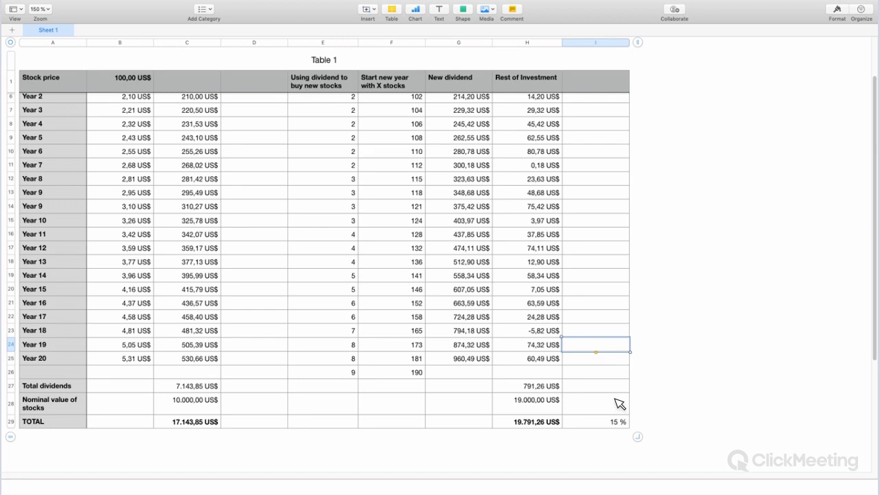
scroll(619, 404, "up", 2)
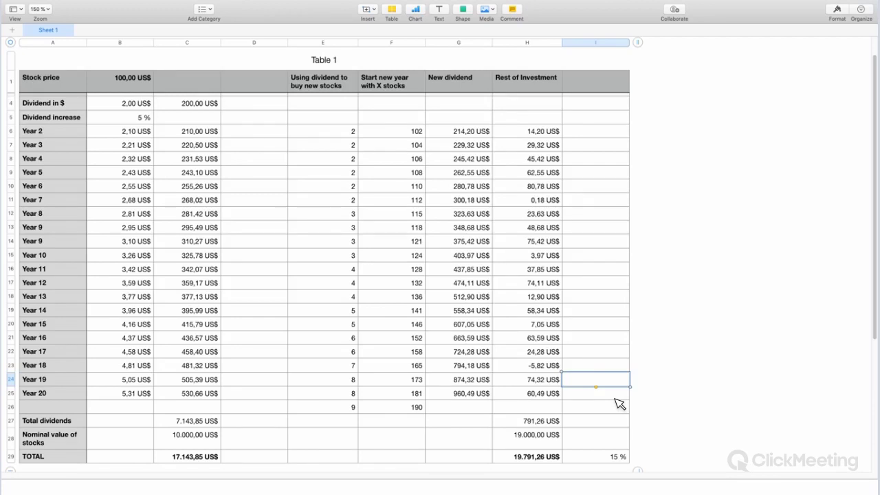
scroll(620, 404, "up", 2)
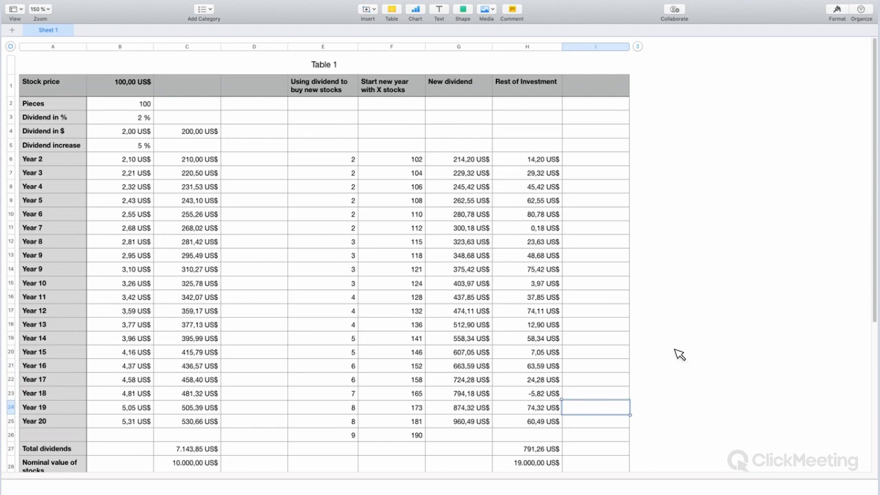
Step: Return to the Keynote presentation and show the "Side fact" slide, followed by the closing "Contact us" slide
key("super+Tab")
left_click(52, 343)
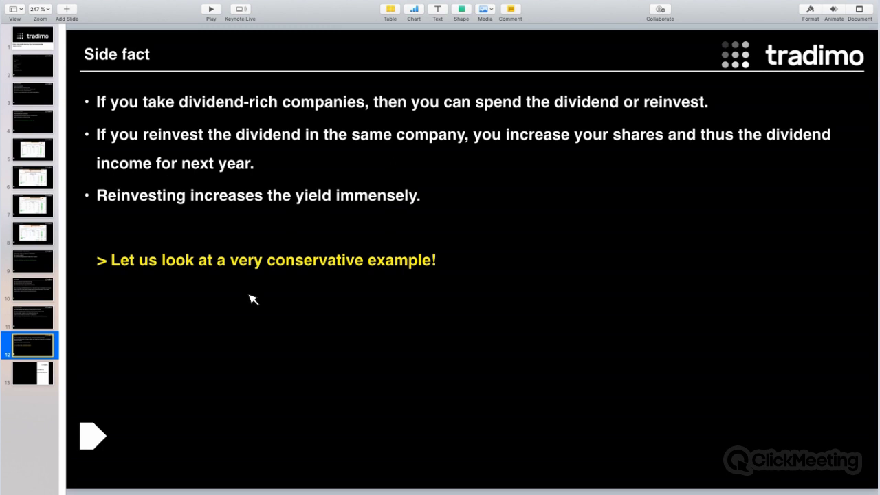
left_click(36, 373)
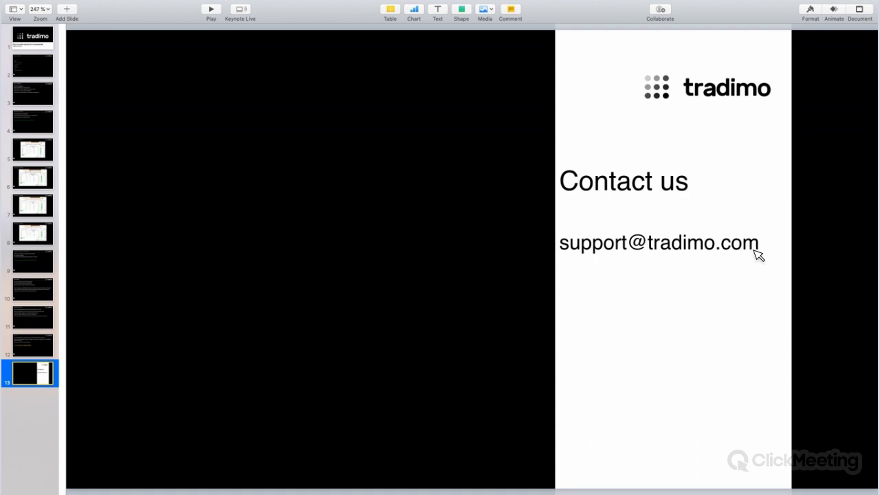
left_click(832, 249)
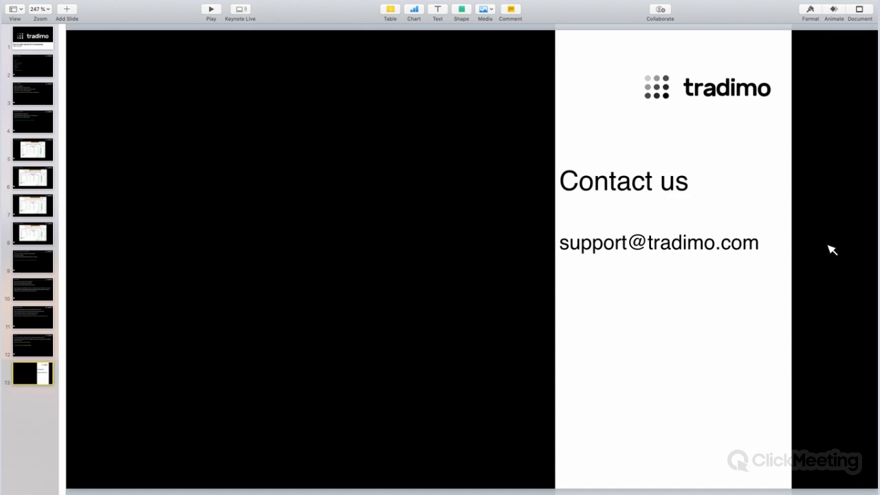
left_click(156, 67)
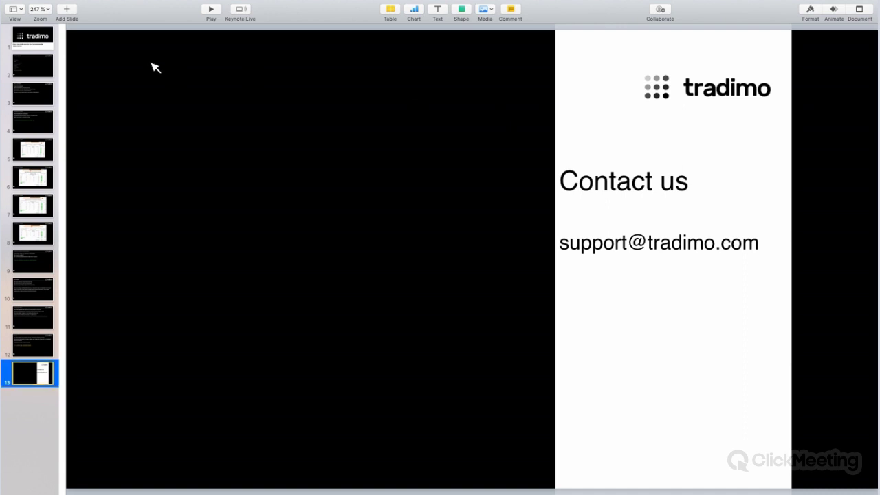
Step: Switch to the Chrome window with the Tradimo site, make it full screen and open the Nanodiplomas page in a new tab
key("super+Tab")
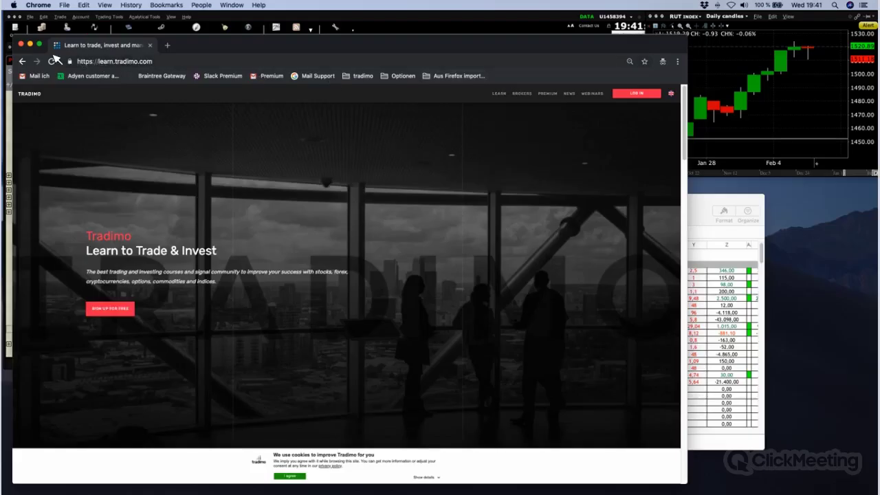
left_click(39, 44)
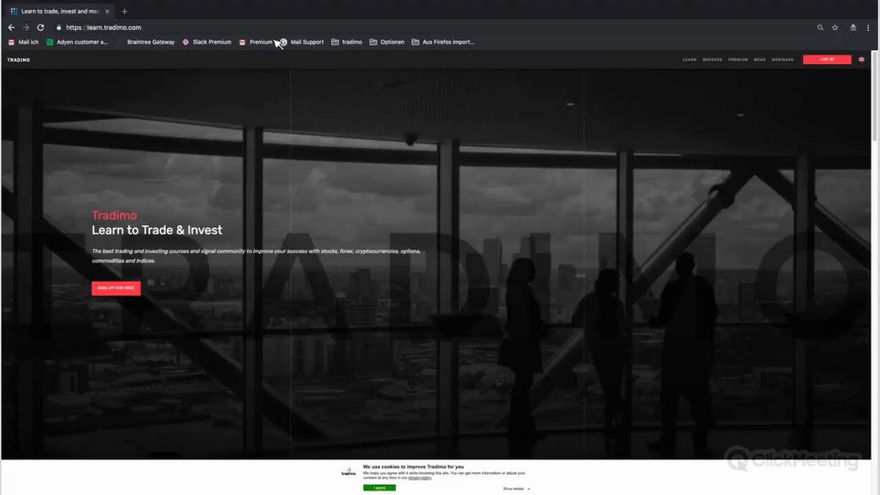
mouse_move(737, 63)
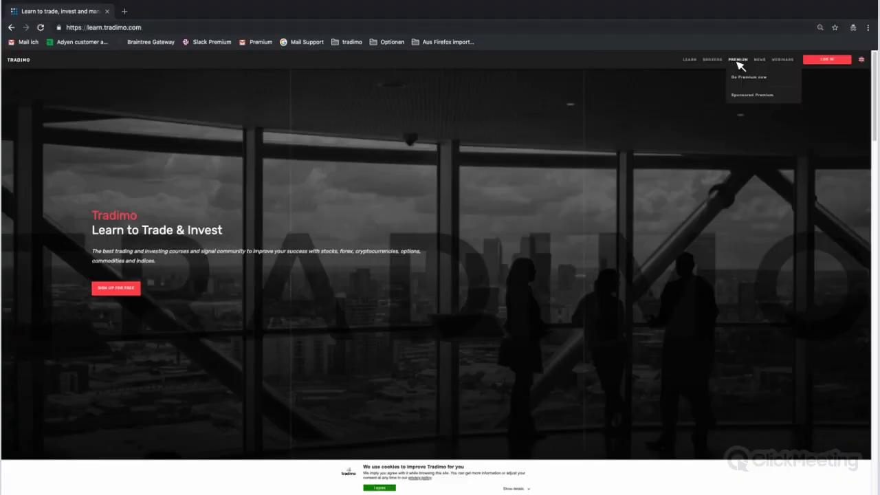
mouse_move(705, 65)
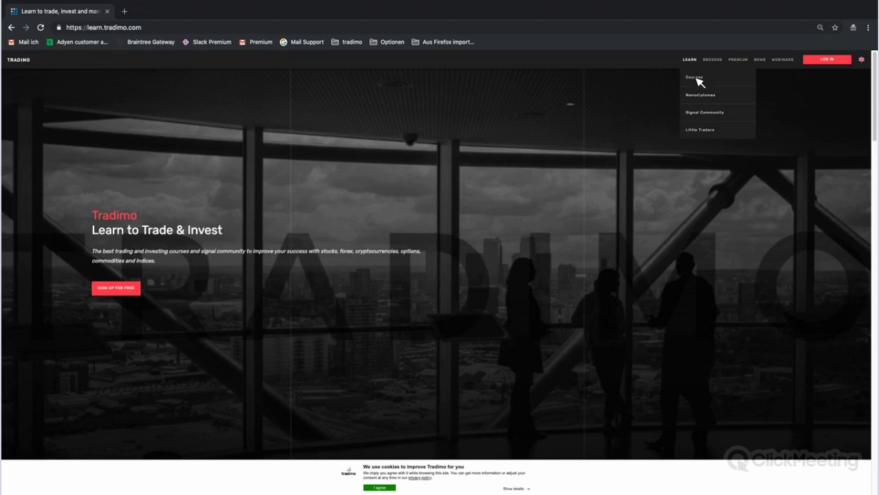
right_click(695, 95)
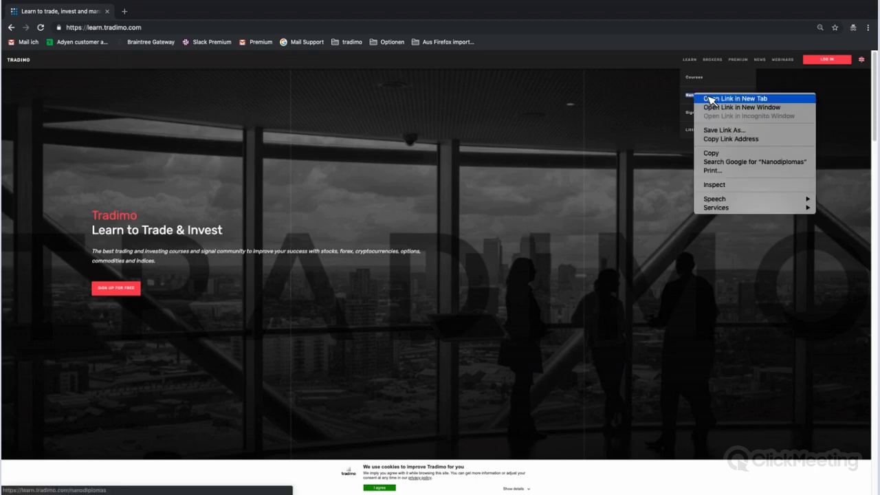
left_click(180, 74)
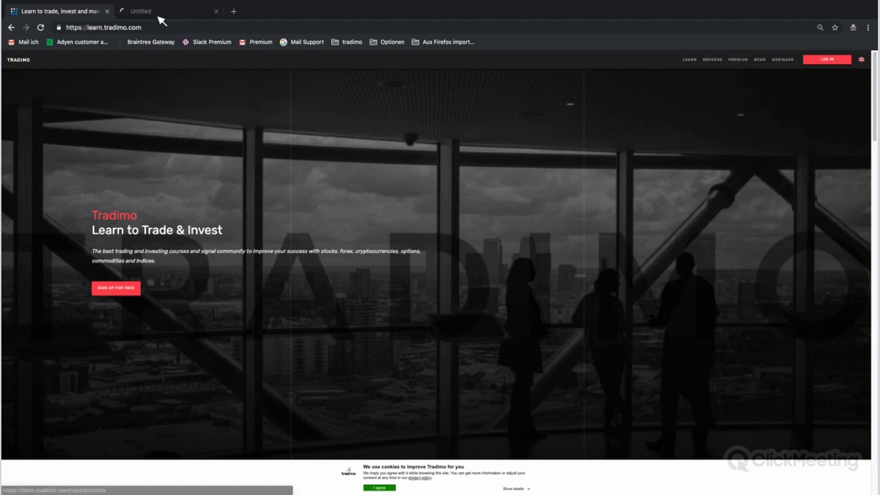
left_click(159, 16)
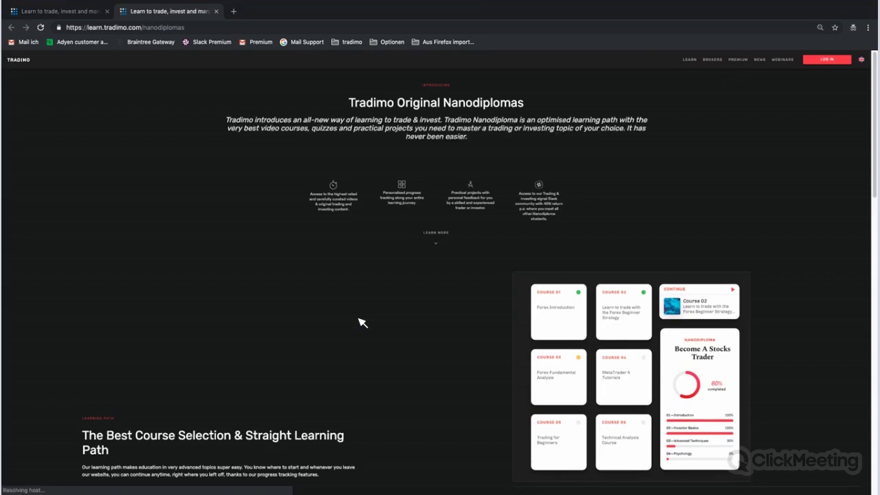
Step: Open the Investor nanodiploma from the top nanodiplomas at the end of the page and select its web address
scroll(371, 316, "down", 15)
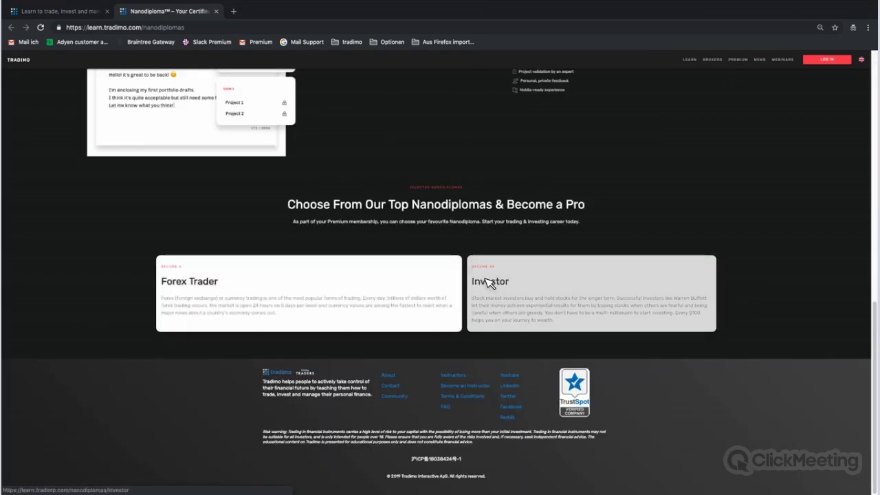
left_click(489, 283)
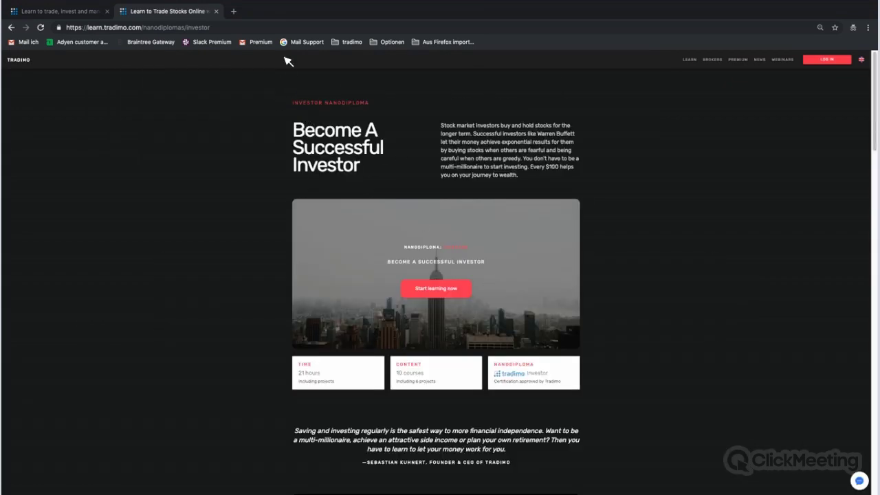
left_click(283, 33)
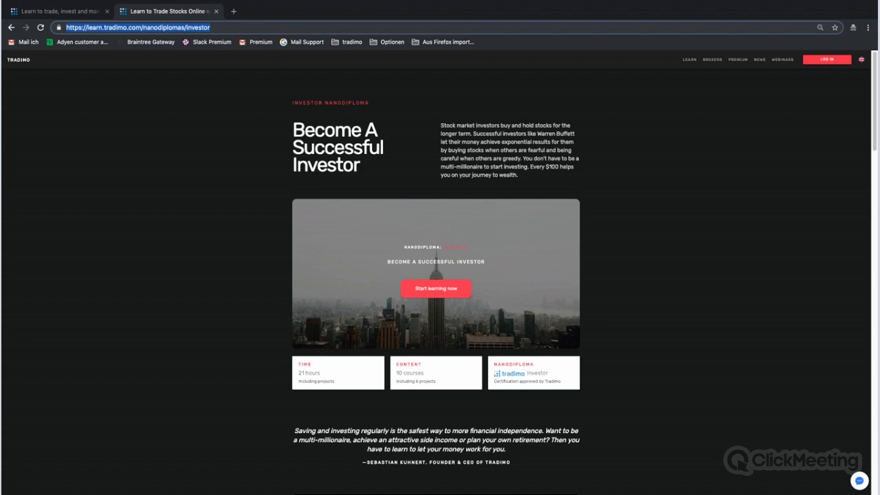
Step: Examine the Investor nanodiploma page, including its time and content details and the reasons for taking it
key("super+Tab")
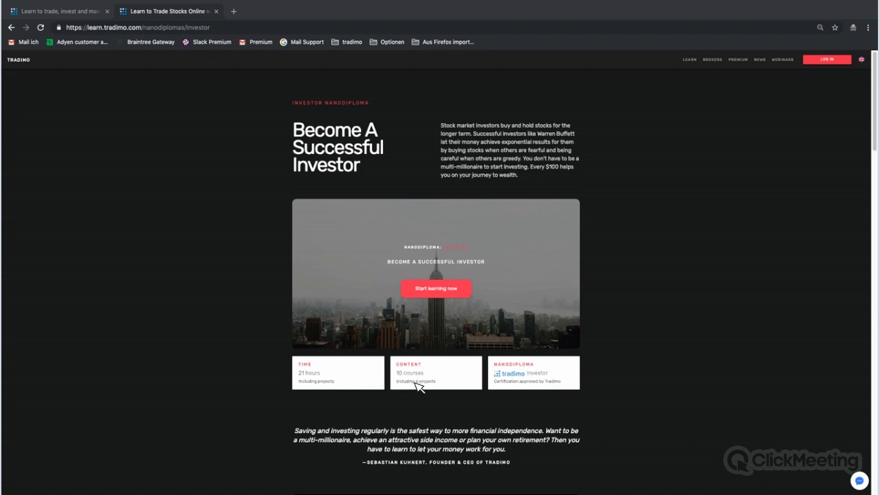
scroll(385, 379, "down", 1)
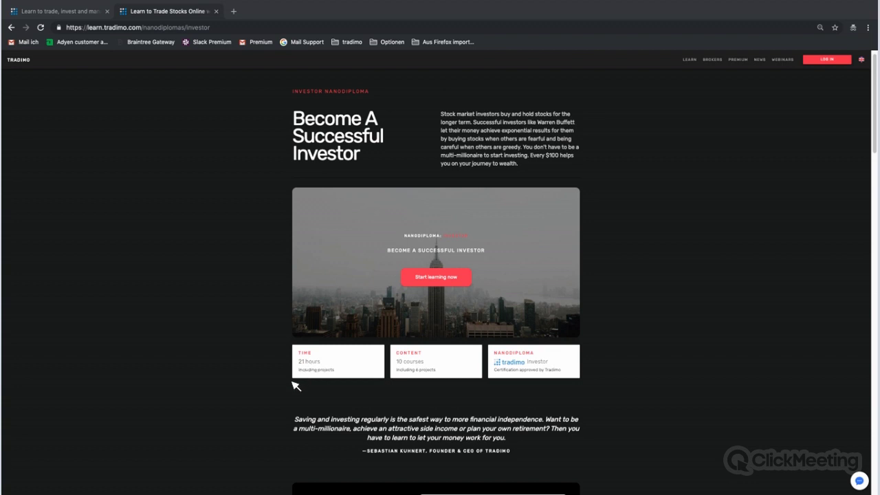
scroll(296, 386, "down", 4)
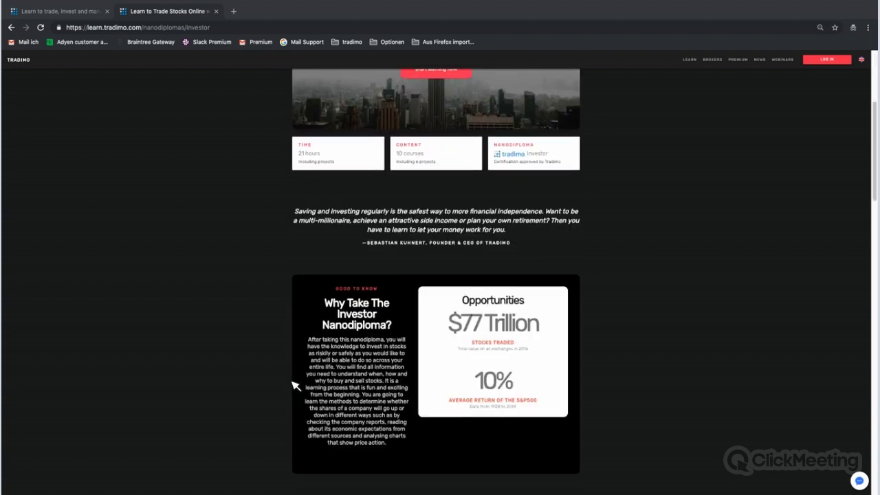
scroll(296, 386, "up", 4)
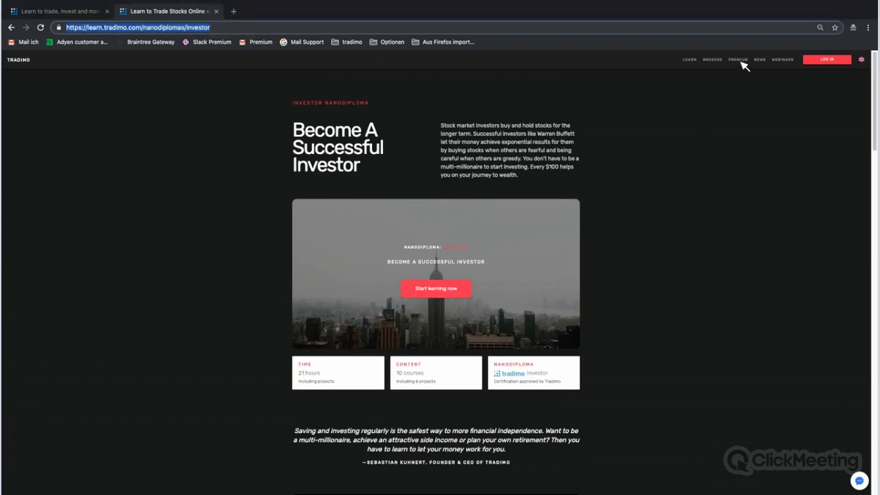
Step: Open Tradimo's "Go Premium now" page and look through the membership benefits down to the bank or broker sponsorship section
mouse_move(739, 62)
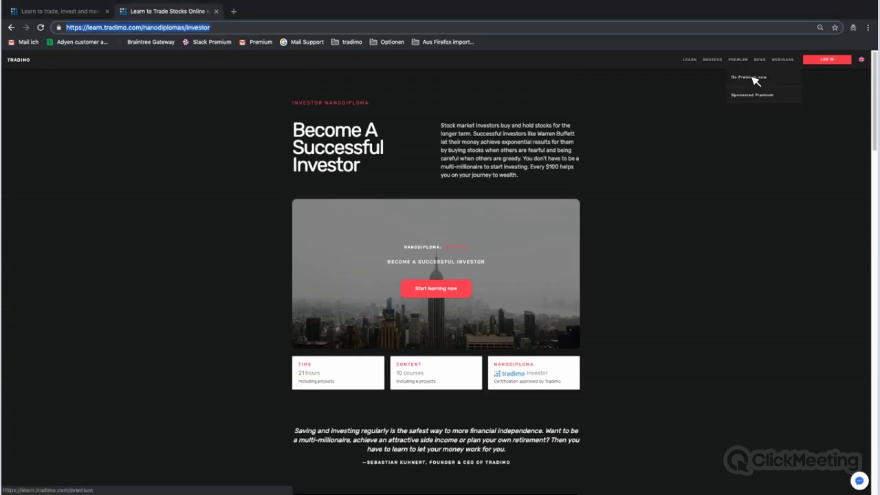
left_click(753, 78)
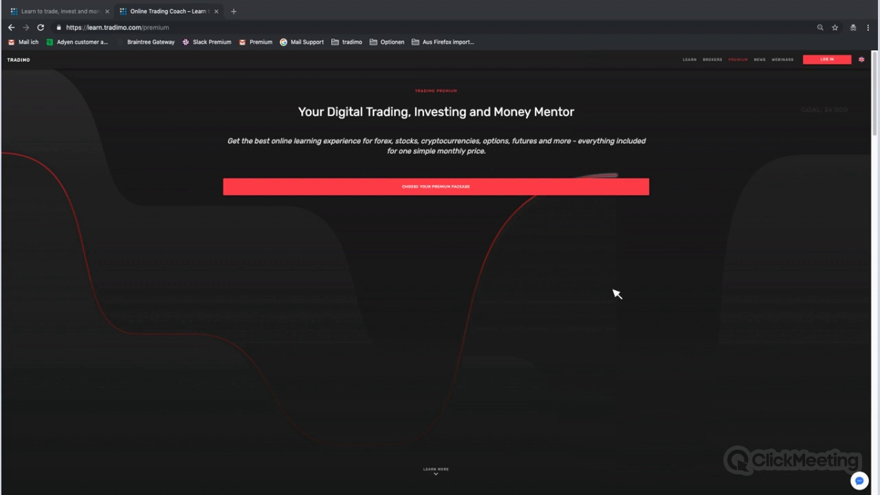
scroll(550, 319, "down", 15)
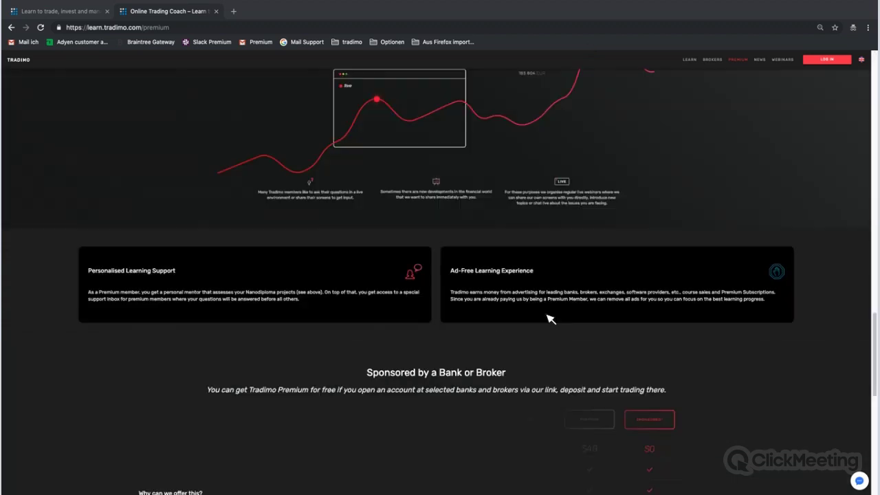
Step: Review the bank or broker sponsorship offer and the Premium prices, and return to the start of the page
scroll(550, 319, "down", 6)
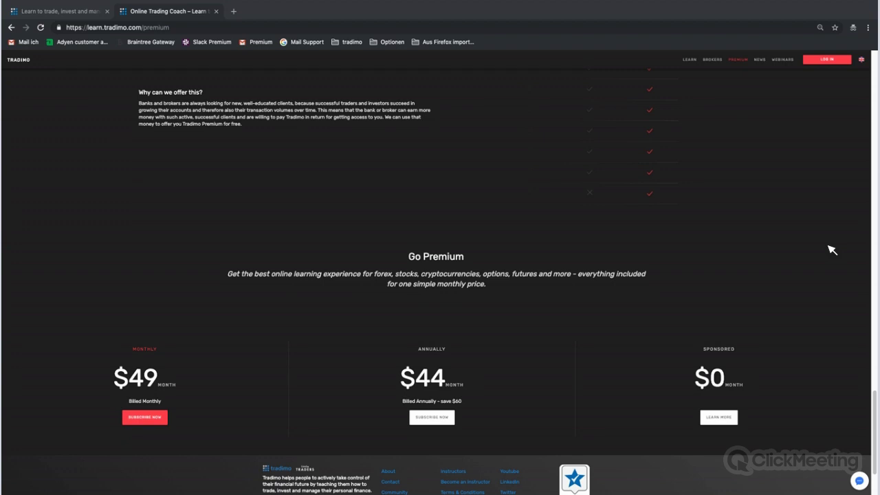
scroll(534, 246, "up", 4)
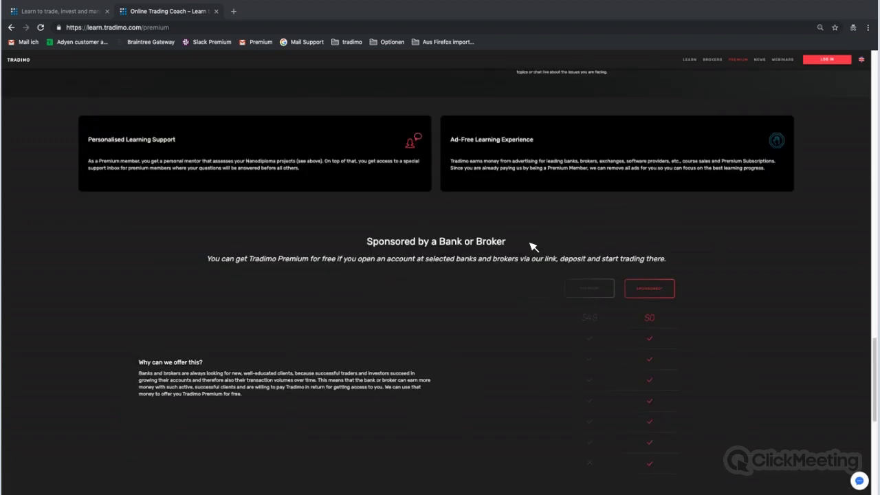
scroll(534, 246, "up", 10)
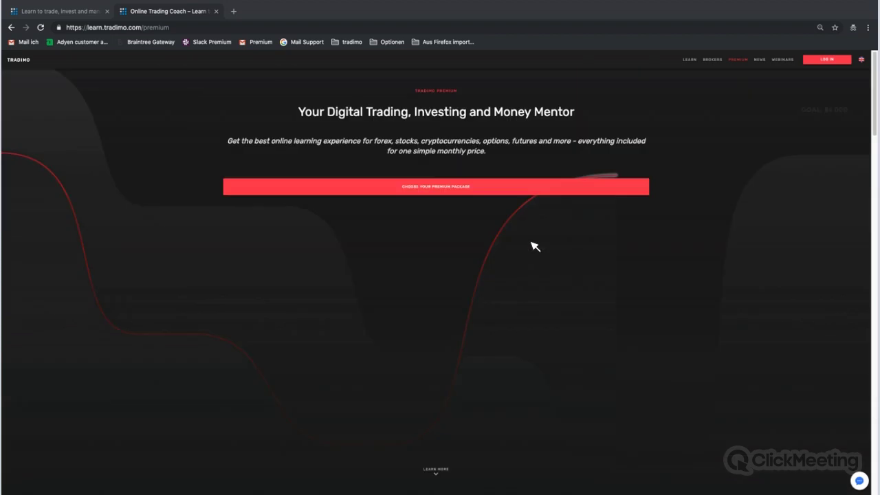
Step: Open the $49 monthly subscription from the premium packages, and leave its login form for the tab with the Tradimo homepage
key("super+l")
left_click(439, 190)
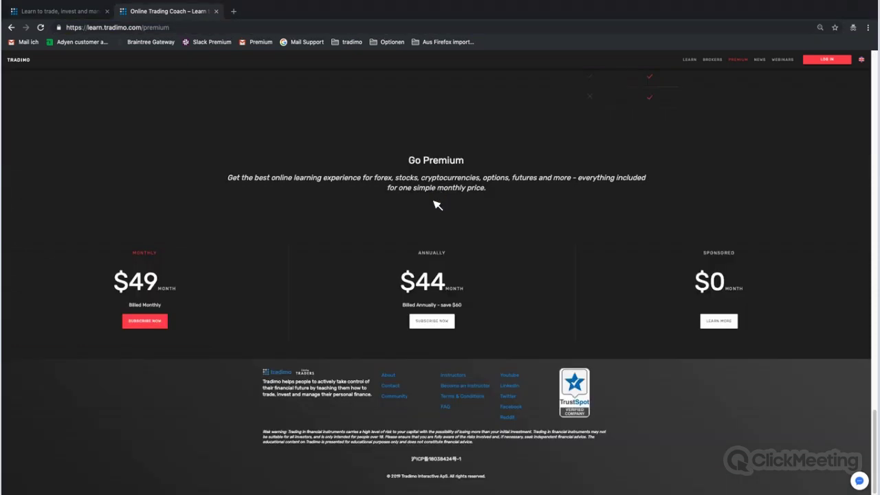
left_click(144, 323)
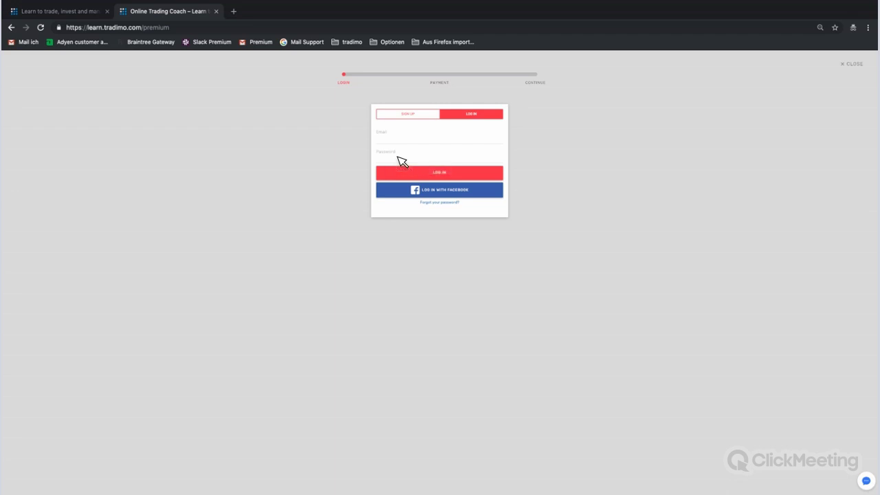
left_click(52, 11)
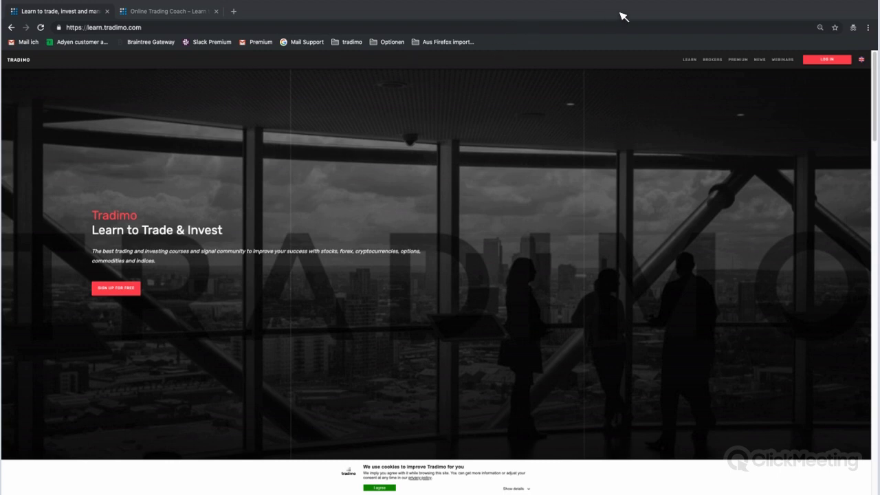
Step: Switch to the other Chrome window and view the latest posts in the premium_en_discussion channel of Tradimo's Slack workspace
key("ctrl+Right")
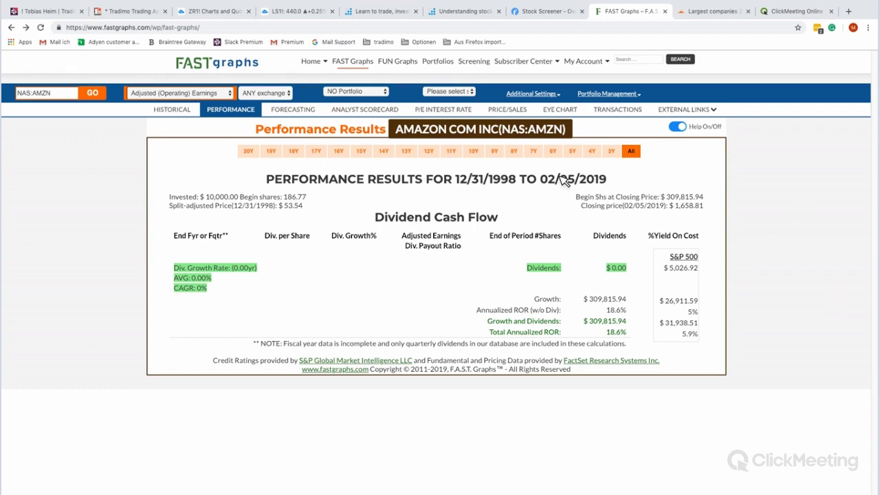
left_click(69, 12)
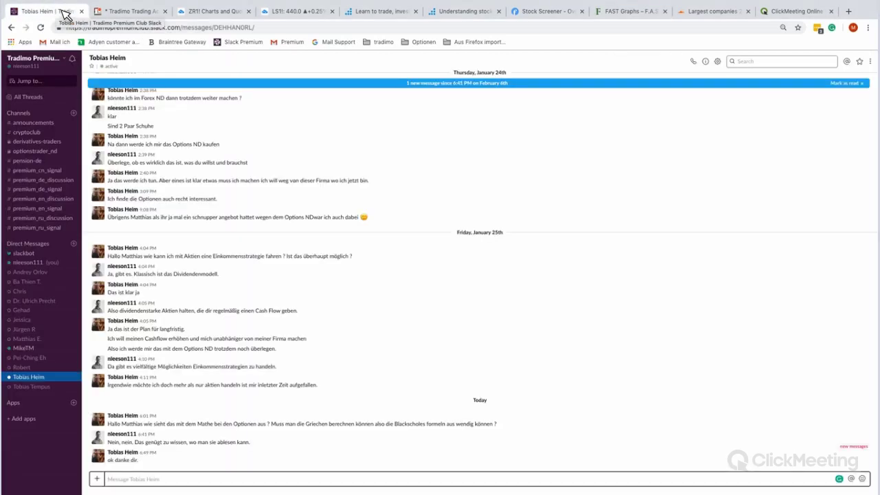
left_click(55, 200)
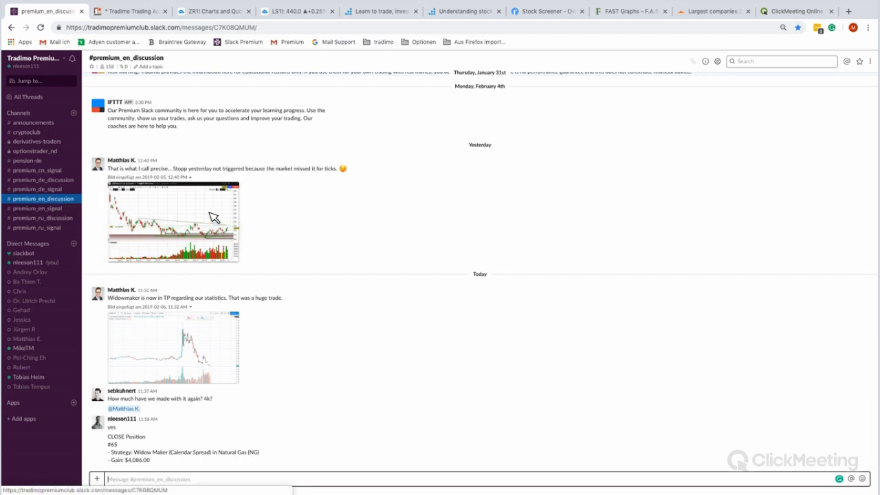
scroll(256, 226, "up", 1)
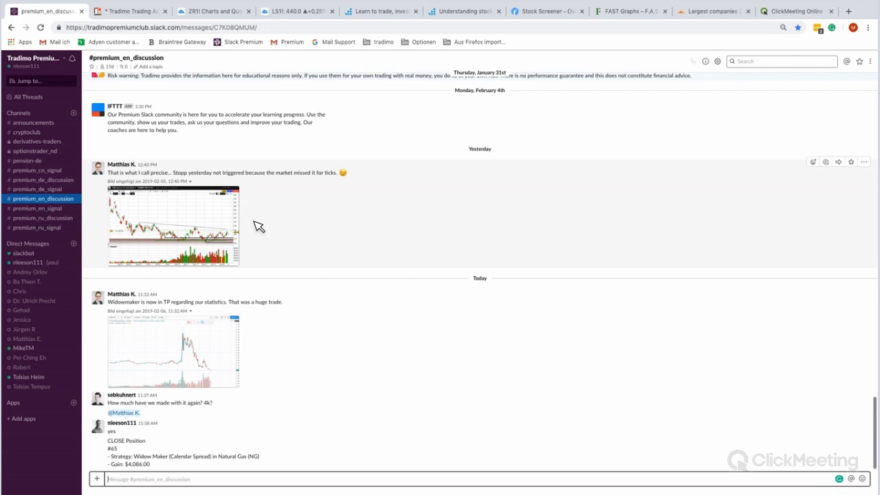
scroll(259, 227, "down", 1)
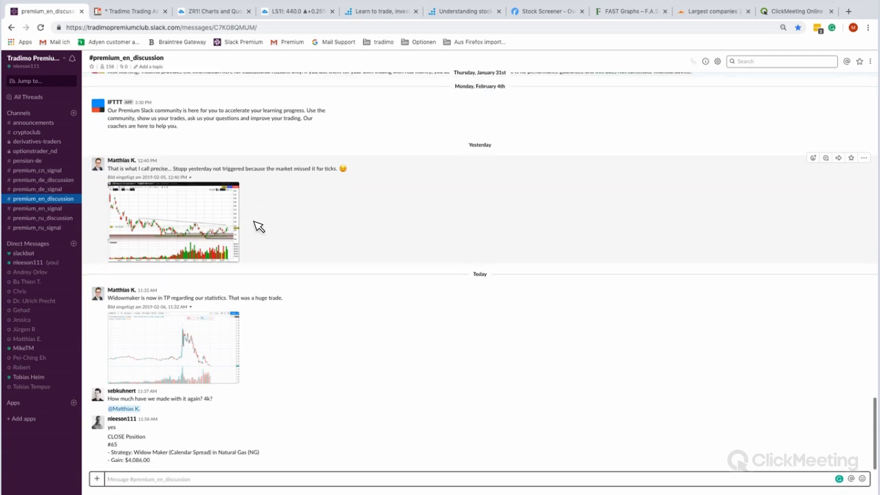
Step: Open the premium_en_signal channel and examine its trade signals back to January 9th, returning to the newest ones
left_click(67, 210)
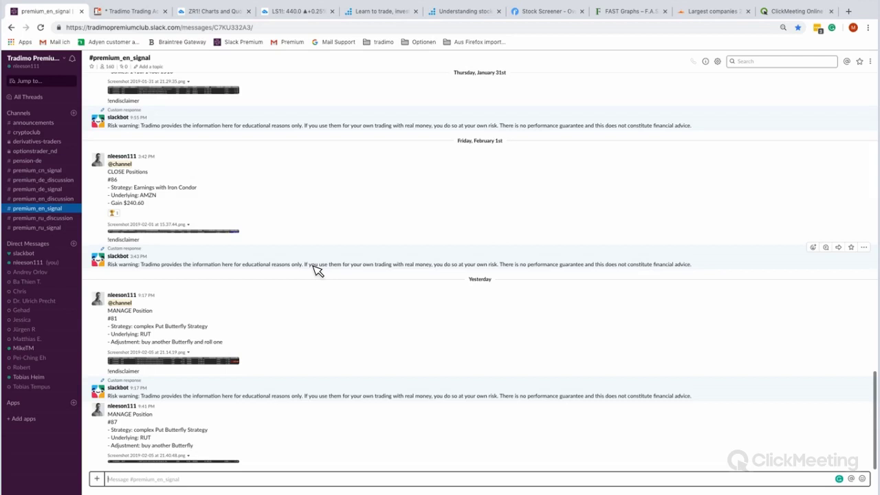
scroll(316, 270, "up", 4)
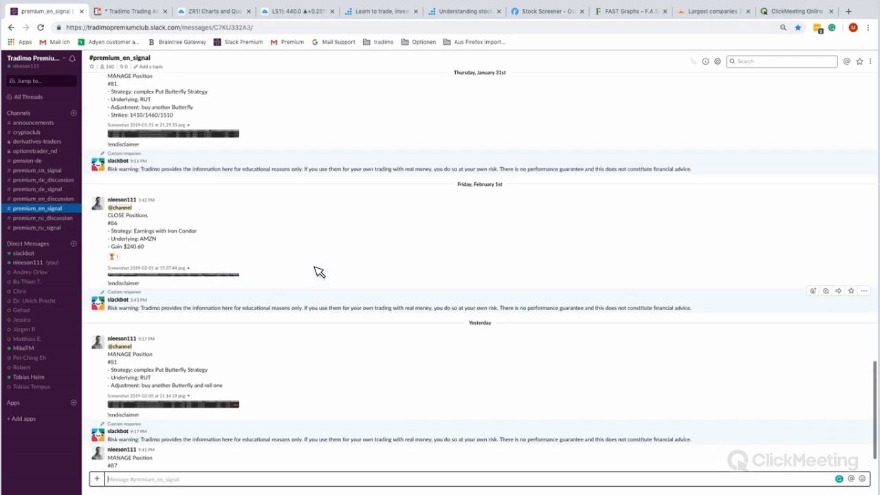
scroll(316, 271, "up", 2)
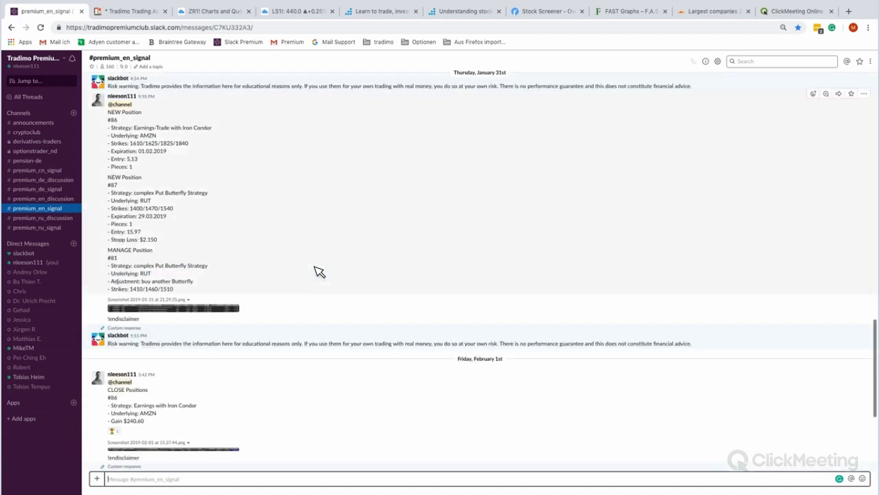
scroll(241, 337, "up", 6)
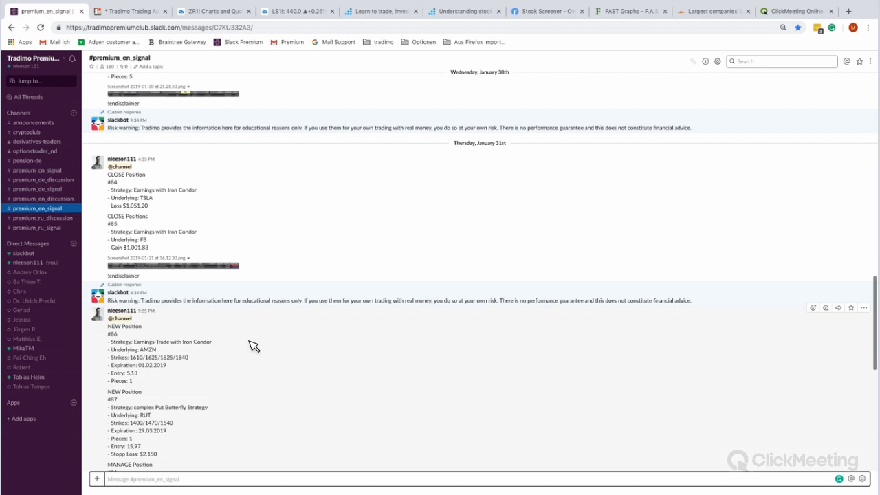
scroll(253, 346, "up", 6)
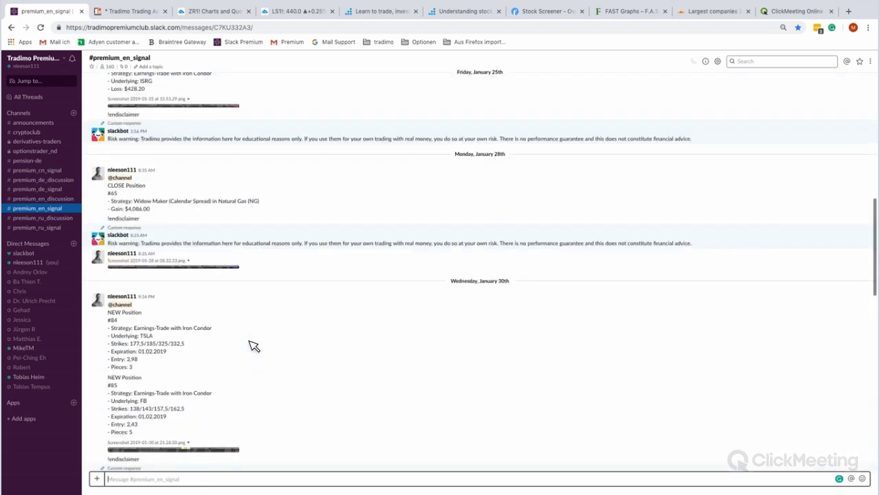
scroll(253, 346, "up", 10)
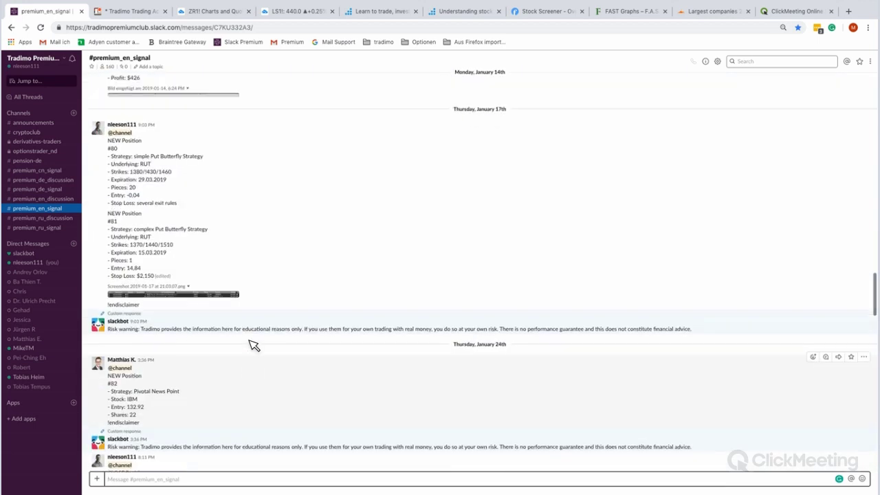
scroll(253, 346, "up", 8)
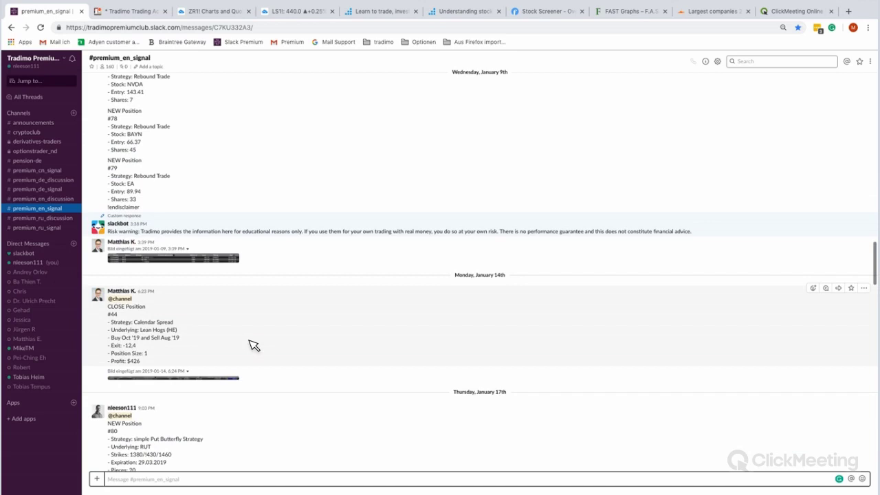
scroll(253, 346, "up", 1)
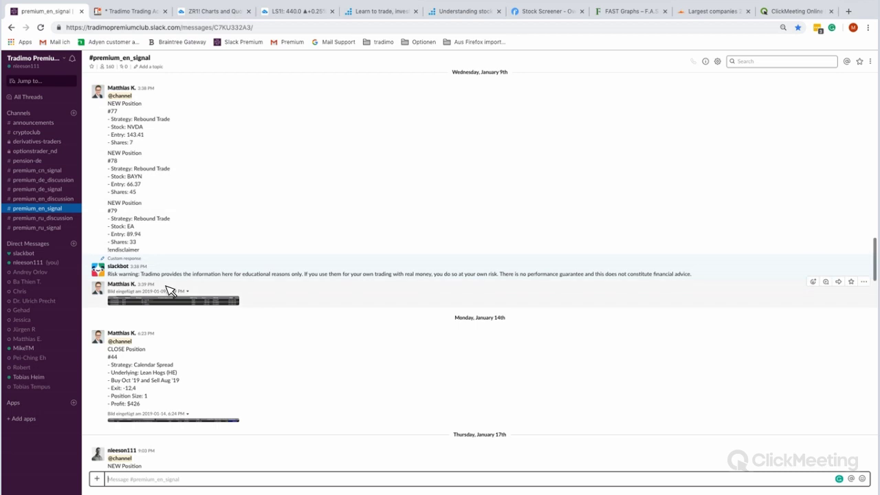
scroll(168, 289, "down", 15)
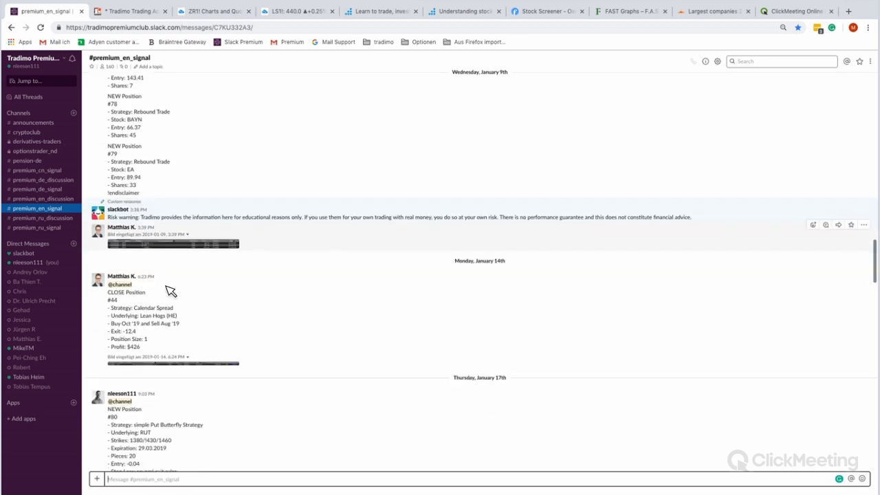
scroll(168, 290, "down", 10)
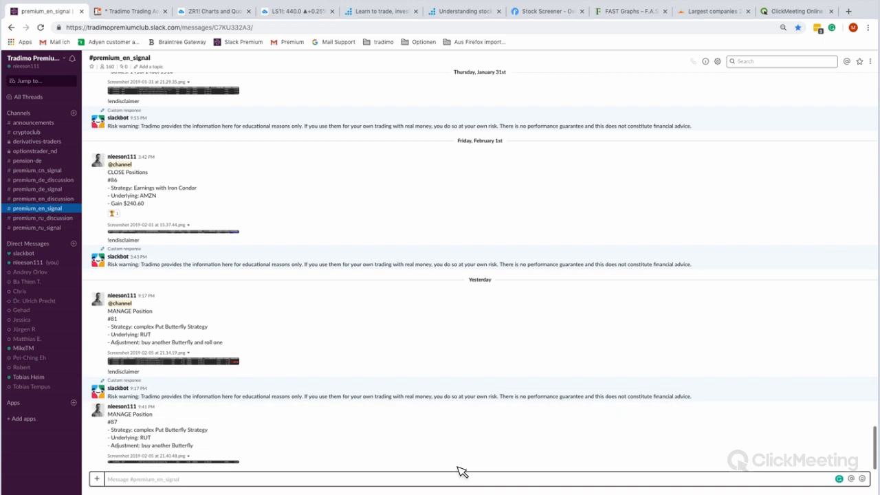
Step: Switch back to the Chrome window with the Tradimo homepage, and from there to the "Contact us" slide in Keynote
mouse_move(832, 407)
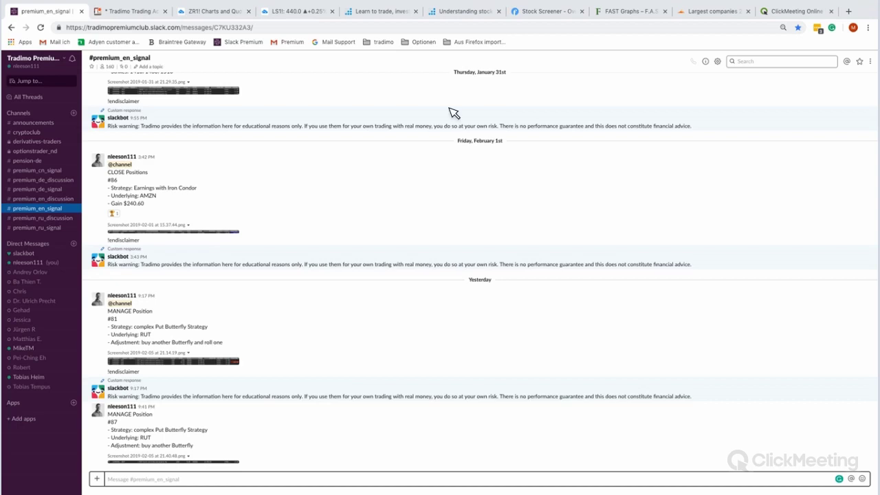
key("alt+Tab")
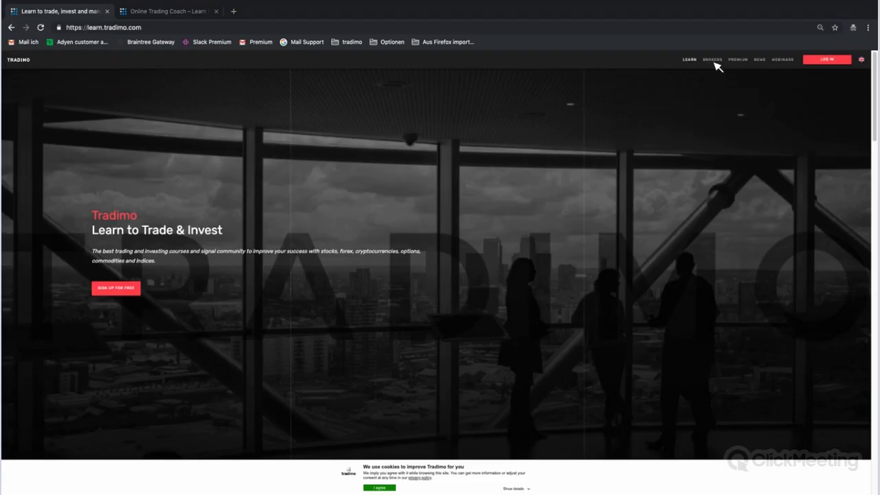
mouse_move(700, 66)
key("super+Tab")
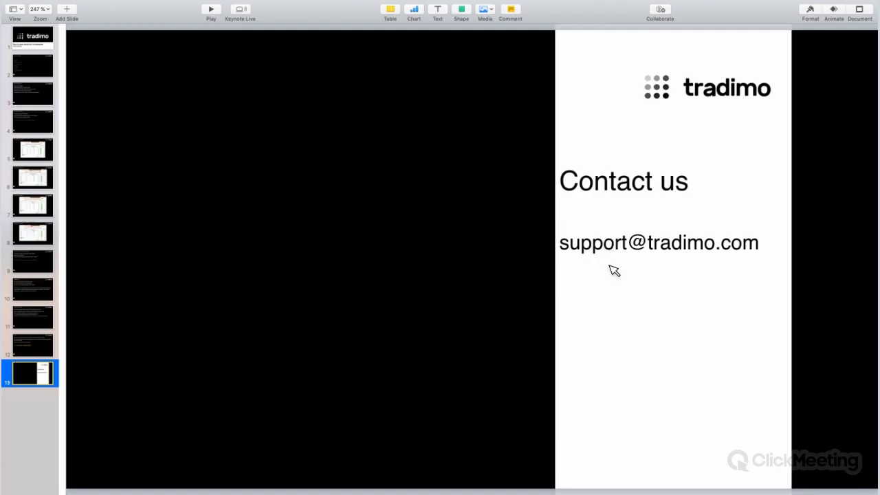